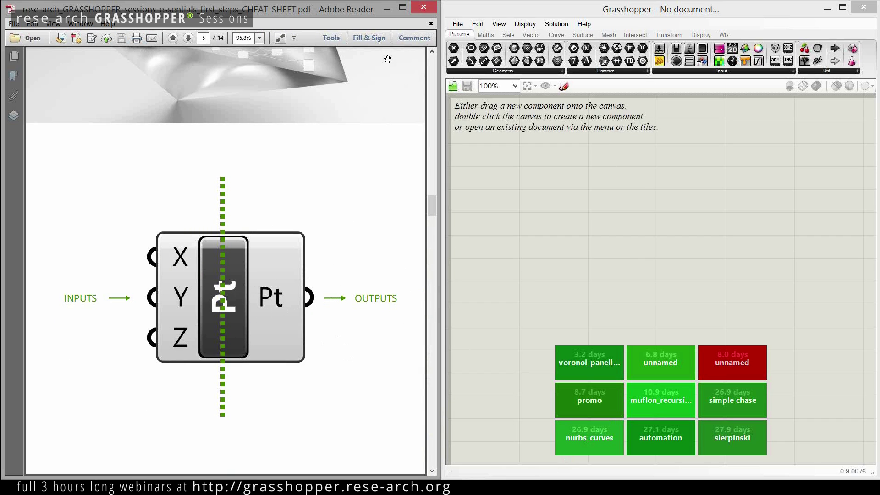
- Minimize the Adobe Reader cheat sheet to reveal Rhino's Perspective viewport
{"action": "left_click", "coordinate": [387, 7]}
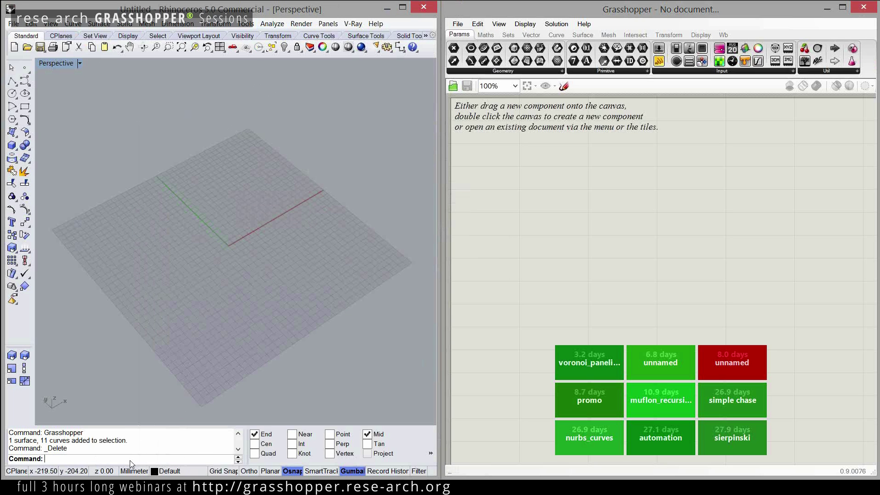
- Create a point at 100,50,25 with the Point command and set the Perspective viewport to Wireframe
{"action": "type", "text": "Point"}
{"action": "key", "text": "Return"}
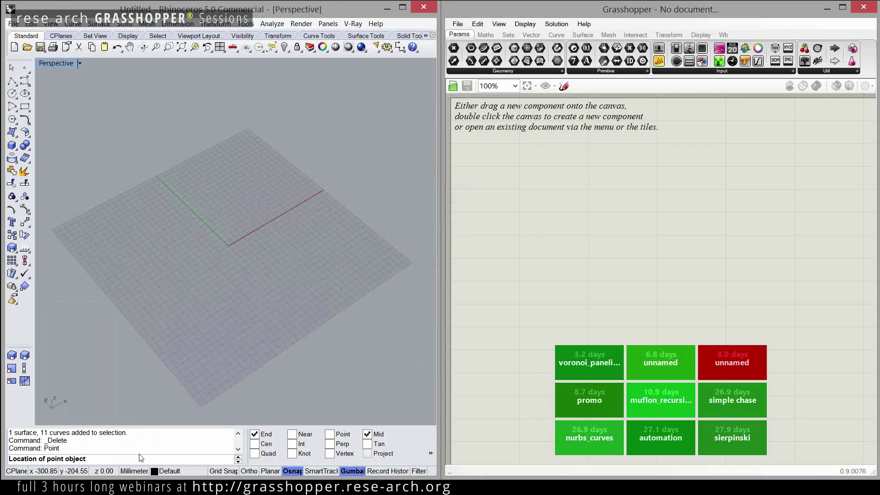
{"action": "type", "text": "100,50,25"}
{"action": "key", "text": "Return"}
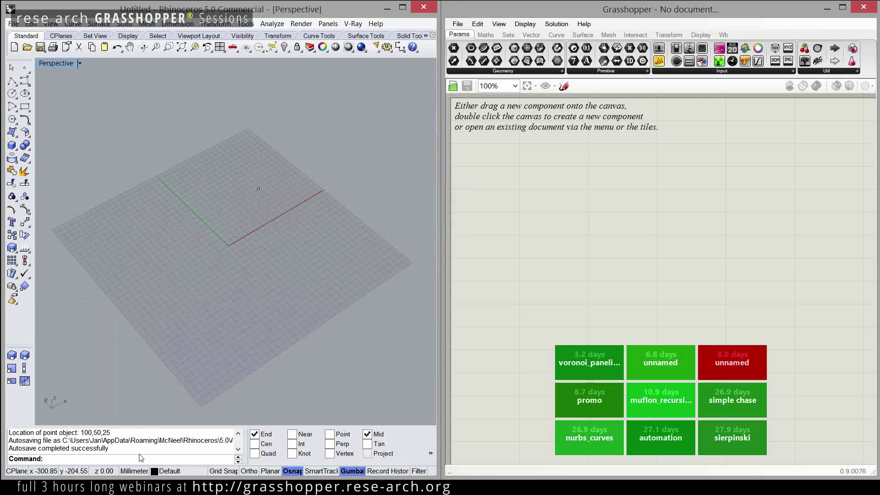
{"action": "left_click", "coordinate": [348, 48]}
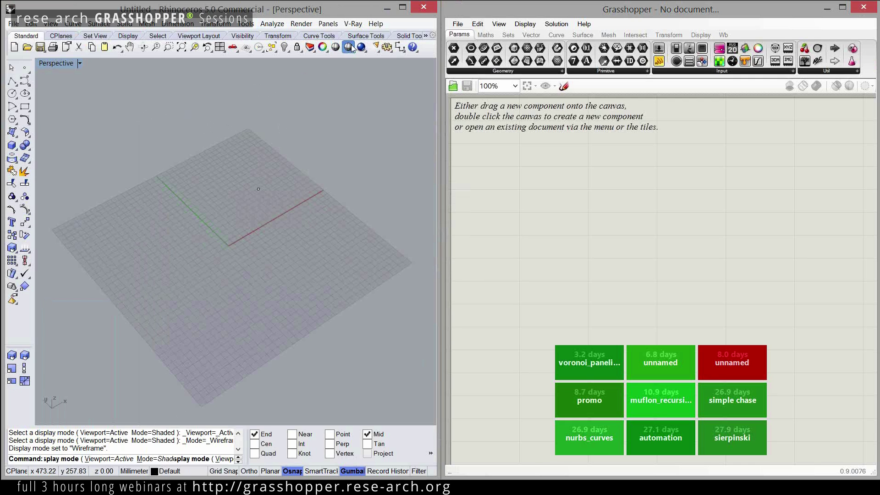
{"action": "right_click_drag", "start_coordinate": [269, 197], "coordinate": [283, 212]}
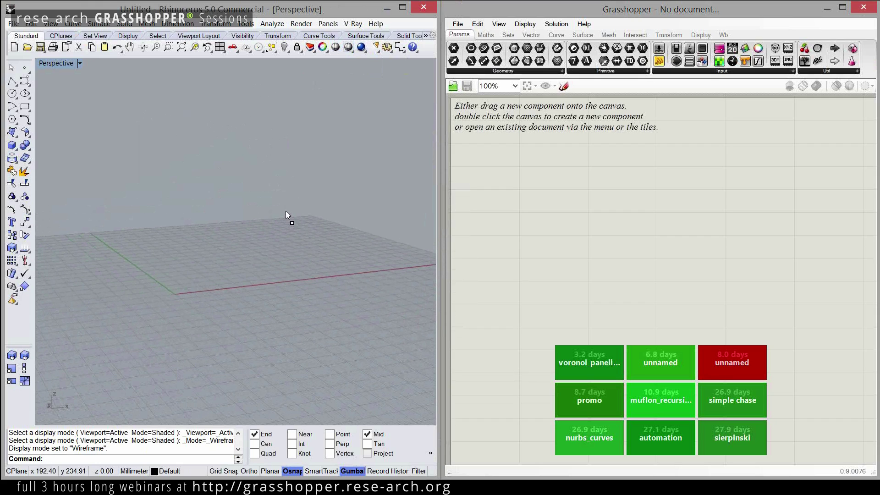
- Drag a Construct Point component from the Vector tab's Point group onto the canvas
{"action": "left_click", "coordinate": [536, 37]}
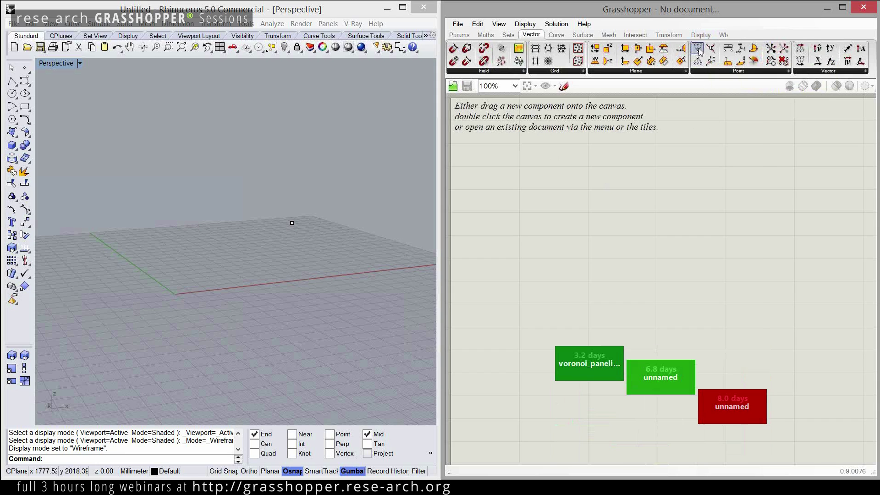
{"action": "left_click_drag", "start_coordinate": [699, 51], "coordinate": [680, 134]}
{"action": "left_click_drag", "start_coordinate": [633, 281], "coordinate": [693, 285]}
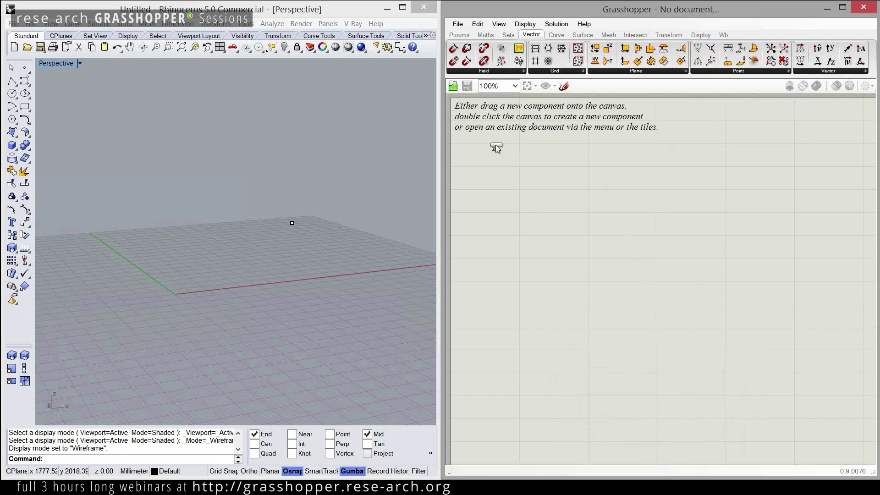
{"action": "left_click_drag", "start_coordinate": [643, 254], "coordinate": [642, 252]}
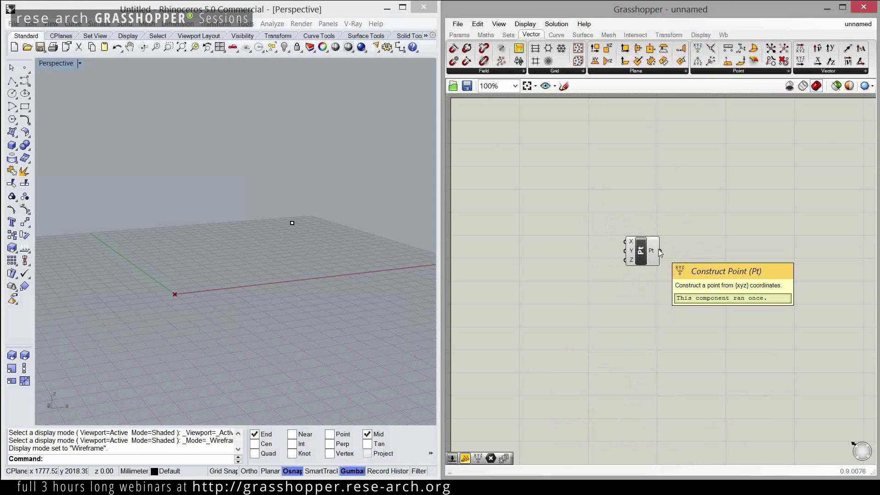
{"action": "scroll", "coordinate": [653, 254], "scroll_direction": "up", "scroll_amount": 4}
{"action": "scroll", "coordinate": [643, 257], "scroll_direction": "down", "scroll_amount": 4}
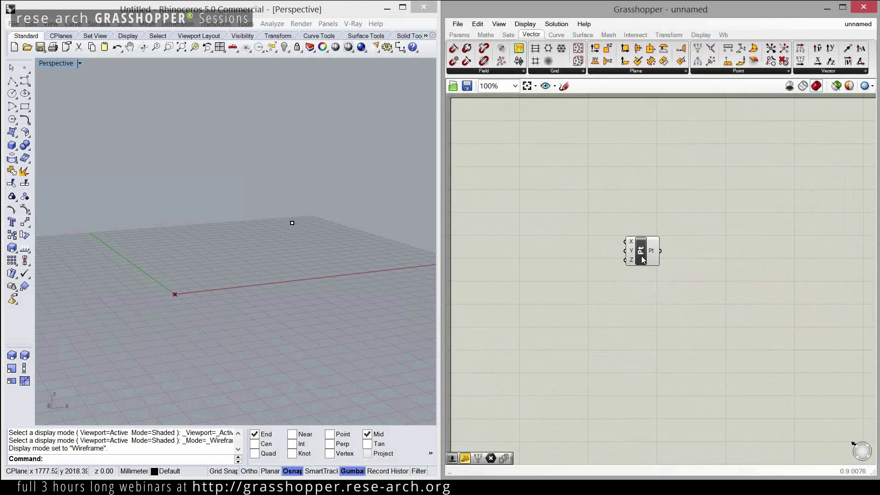
{"action": "scroll", "coordinate": [641, 259], "scroll_direction": "up", "scroll_amount": 4}
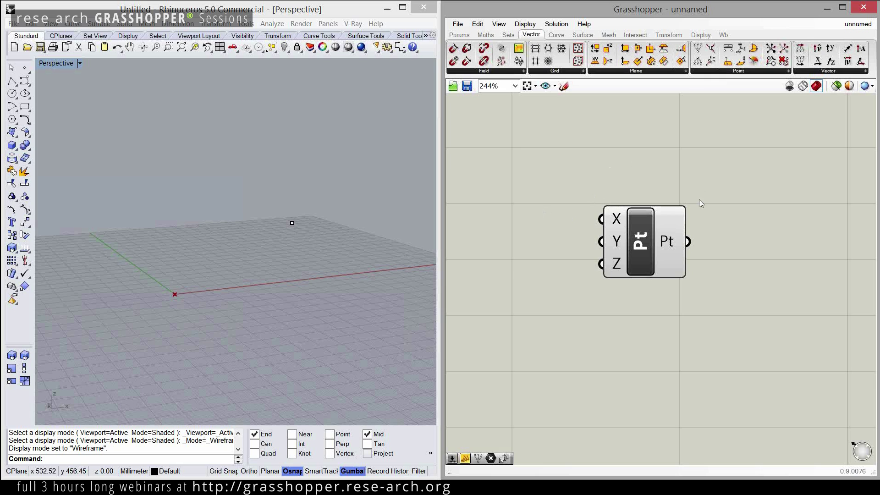
{"action": "right_click_drag", "start_coordinate": [592, 200], "coordinate": [642, 224]}
{"action": "scroll", "coordinate": [643, 226], "scroll_direction": "up", "scroll_amount": 2}
{"action": "scroll", "coordinate": [645, 220], "scroll_direction": "down", "scroll_amount": 3}
{"action": "scroll", "coordinate": [636, 214], "scroll_direction": "up", "scroll_amount": 3}
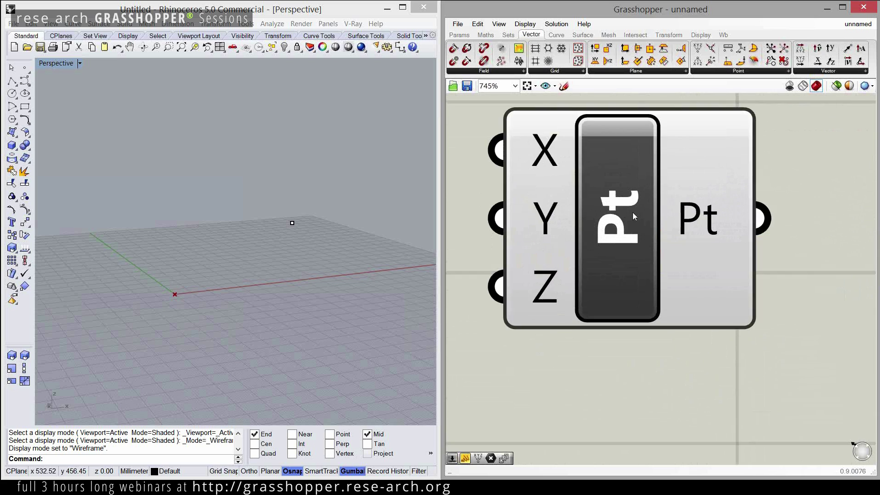
{"action": "scroll", "coordinate": [635, 222], "scroll_direction": "down", "scroll_amount": 2}
{"action": "scroll", "coordinate": [637, 229], "scroll_direction": "down", "scroll_amount": 4}
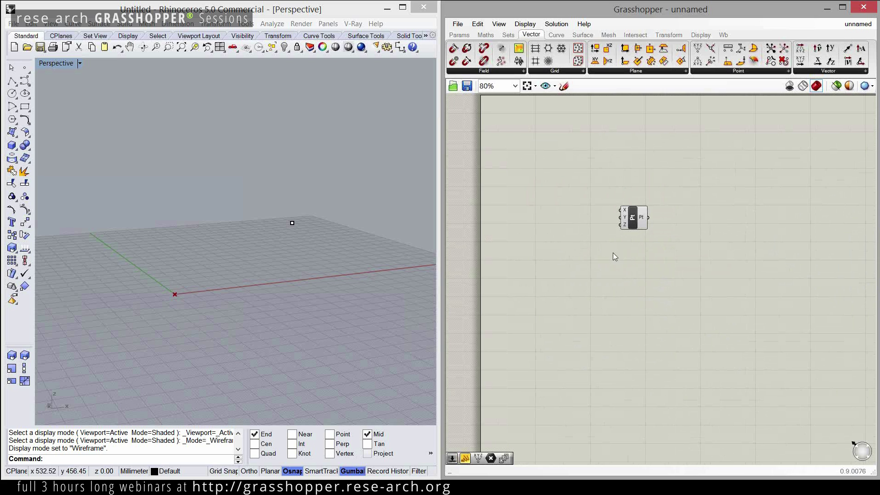
{"action": "scroll", "coordinate": [611, 197], "scroll_direction": "up", "scroll_amount": 3}
{"action": "scroll", "coordinate": [618, 247], "scroll_direction": "down", "scroll_amount": 4}
{"action": "scroll", "coordinate": [635, 192], "scroll_direction": "up", "scroll_amount": 3}
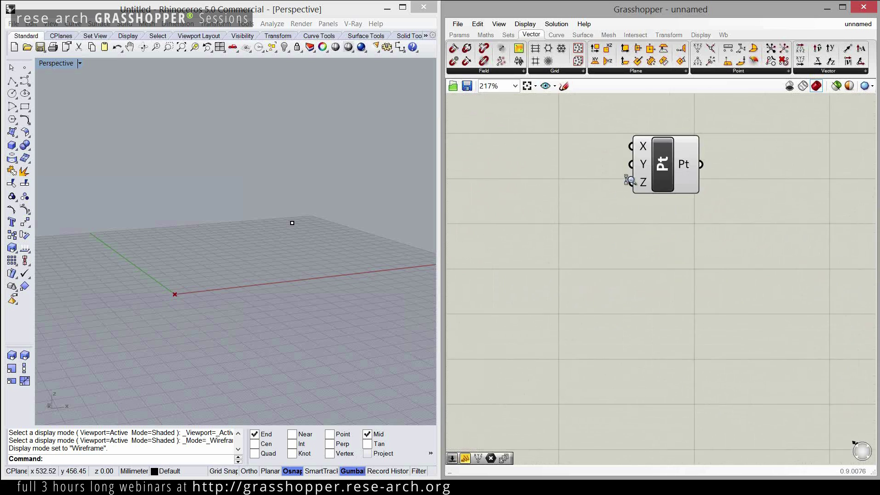
{"action": "scroll", "coordinate": [636, 201], "scroll_direction": "down", "scroll_amount": 4}
{"action": "scroll", "coordinate": [641, 212], "scroll_direction": "up", "scroll_amount": 3}
{"action": "scroll", "coordinate": [646, 220], "scroll_direction": "down", "scroll_amount": 1}
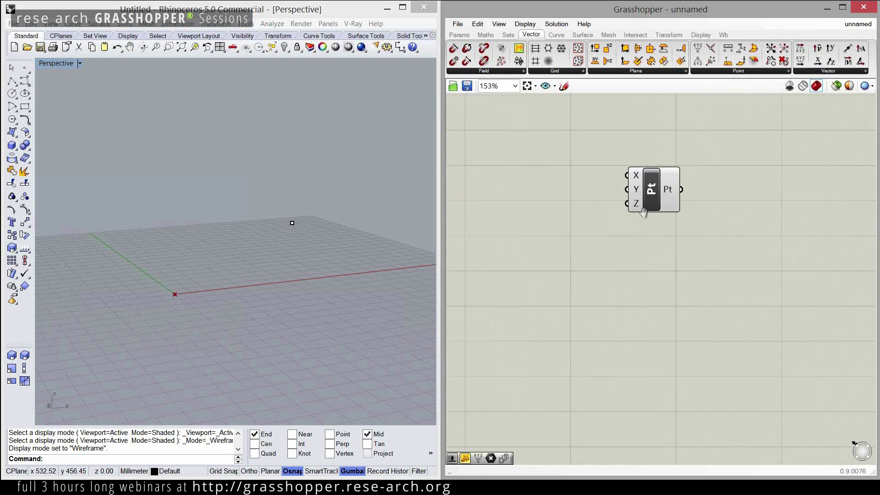
{"action": "scroll", "coordinate": [648, 281], "scroll_direction": "up", "scroll_amount": 3}
{"action": "scroll", "coordinate": [648, 281], "scroll_direction": "up", "scroll_amount": 1}
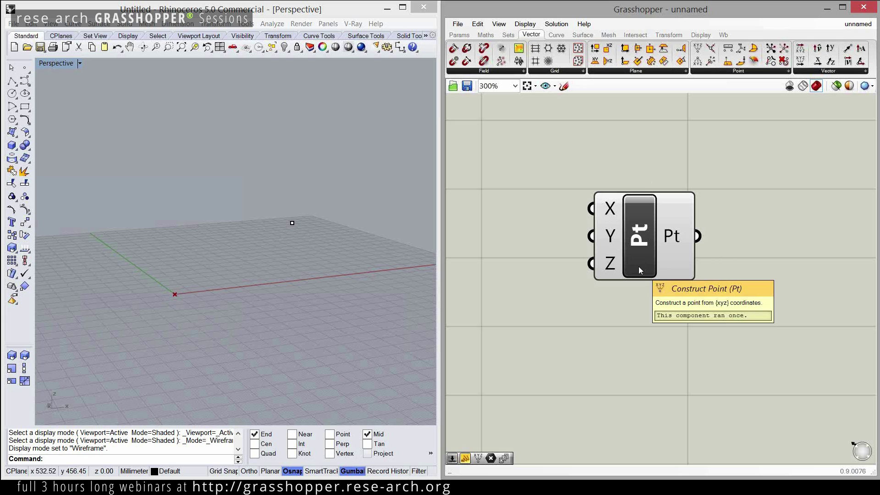
{"action": "left_click", "coordinate": [242, 216]}
{"action": "right_click_drag", "start_coordinate": [241, 216], "coordinate": [270, 185]}
{"action": "left_click_drag", "start_coordinate": [270, 185], "coordinate": [359, 226]}
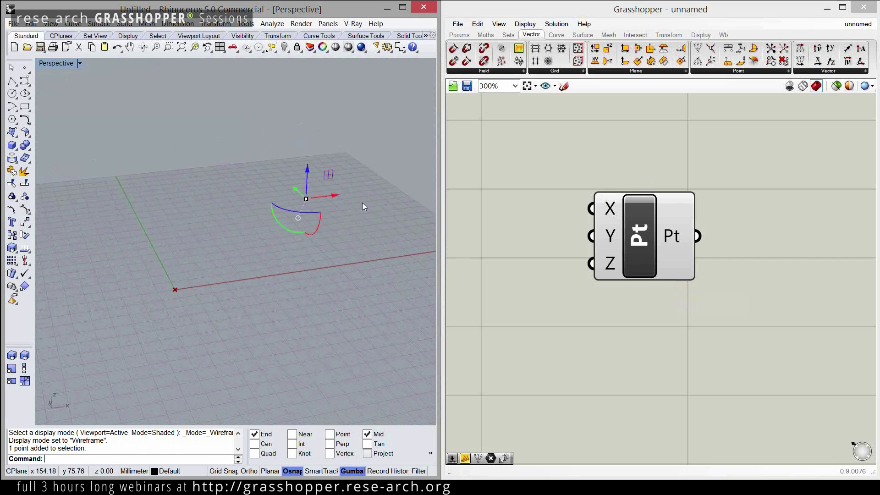
{"action": "left_click", "coordinate": [198, 289]}
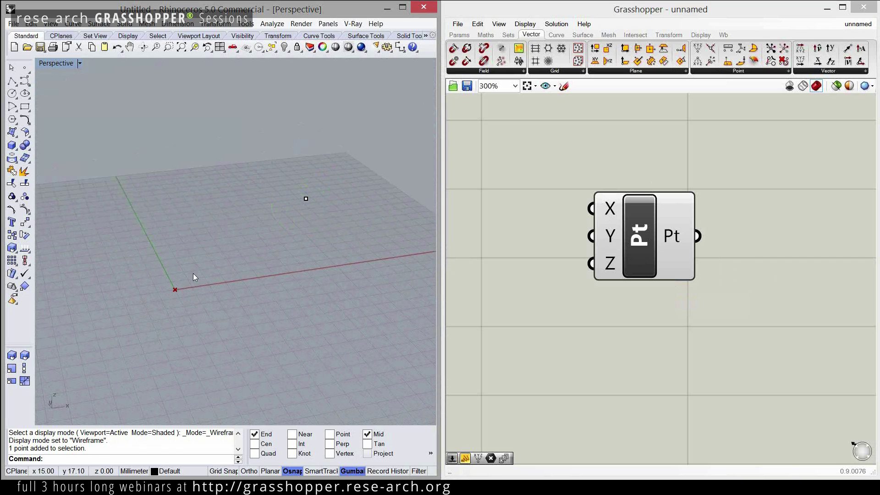
{"action": "left_click_drag", "start_coordinate": [154, 309], "coordinate": [174, 290]}
{"action": "scroll", "coordinate": [174, 290], "scroll_direction": "up", "scroll_amount": 1}
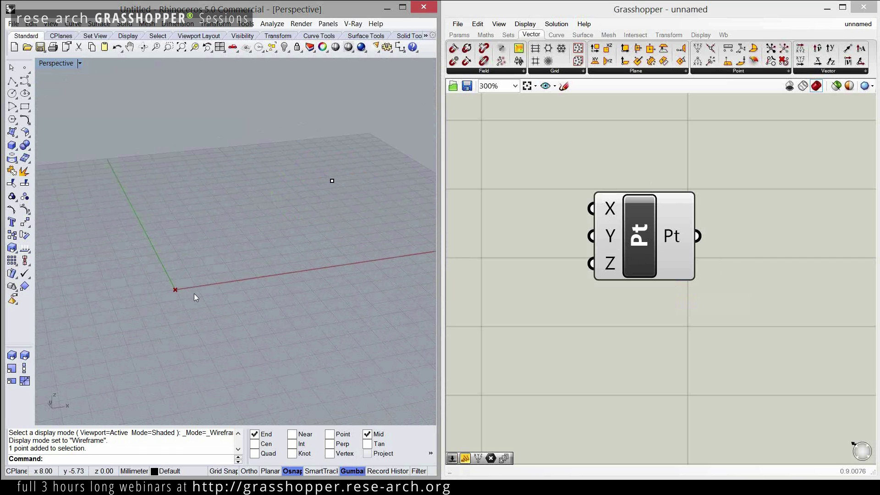
{"action": "right_click_drag", "start_coordinate": [172, 298], "coordinate": [201, 293]}
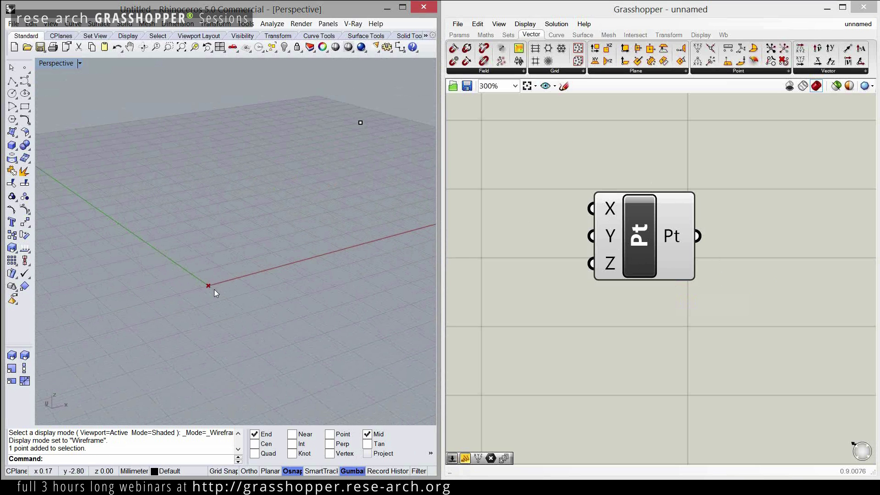
{"action": "scroll", "coordinate": [213, 290], "scroll_direction": "up", "scroll_amount": 1}
{"action": "left_click_drag", "start_coordinate": [153, 244], "coordinate": [298, 339]}
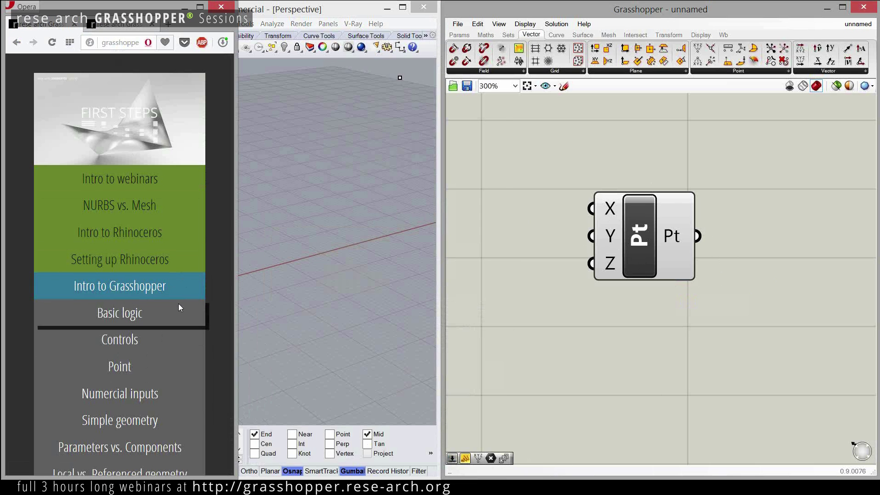
- Tick Basic logic, Controls and Point in the Opera course menu, then minimize the browser
{"action": "left_click", "coordinate": [184, 7]}
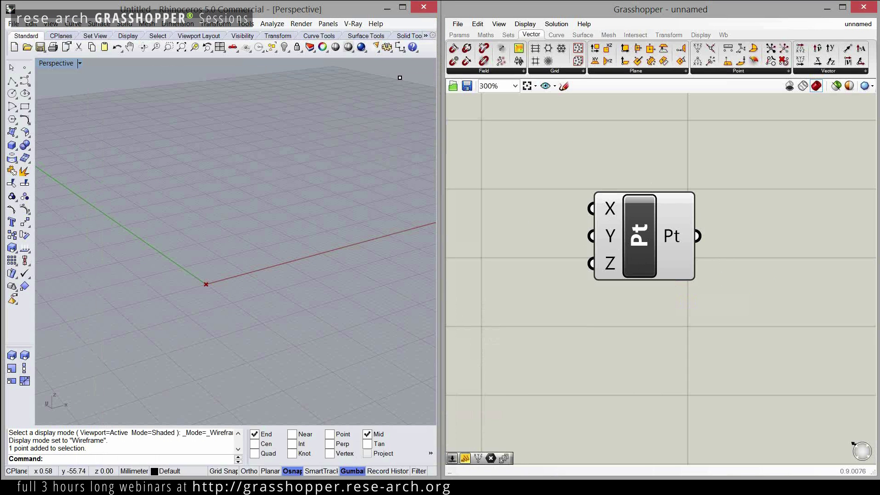
{"action": "key", "text": "alt+Tab"}
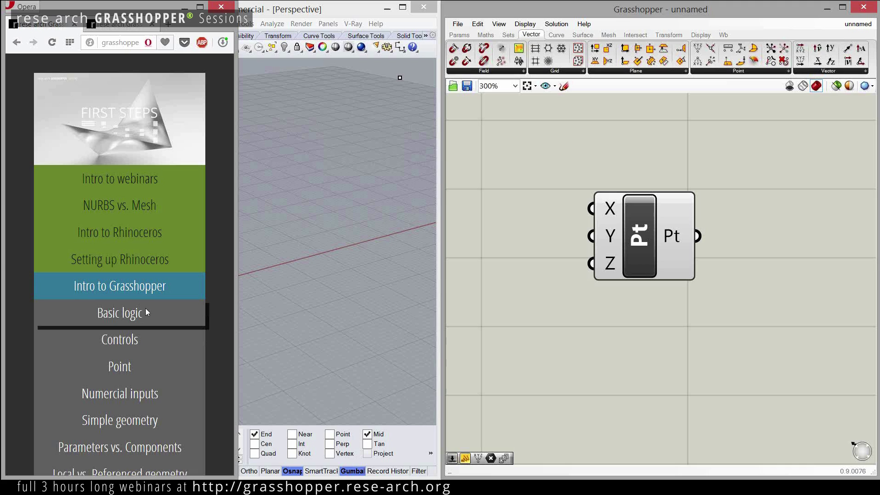
{"action": "left_click", "coordinate": [160, 316]}
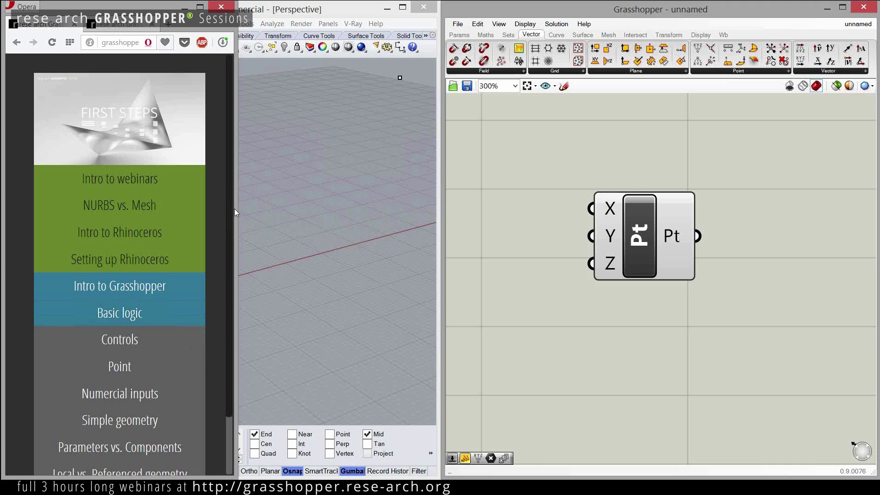
{"action": "left_click", "coordinate": [178, 341]}
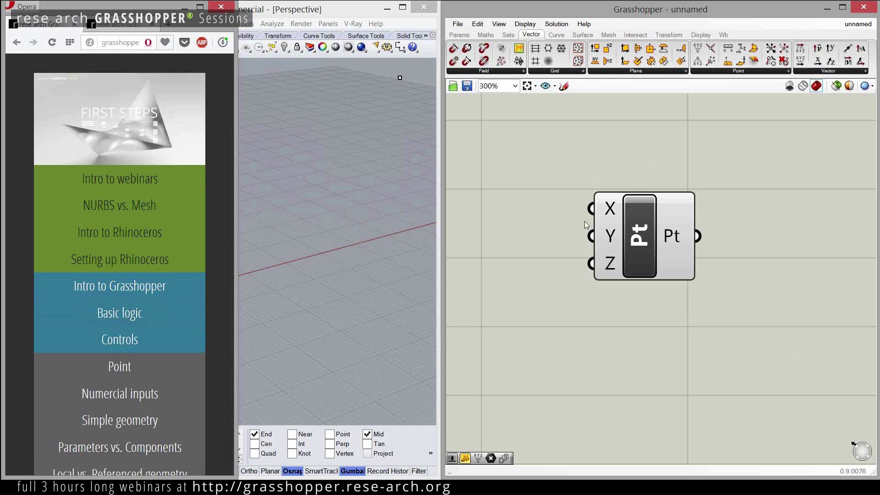
{"action": "left_click", "coordinate": [166, 372]}
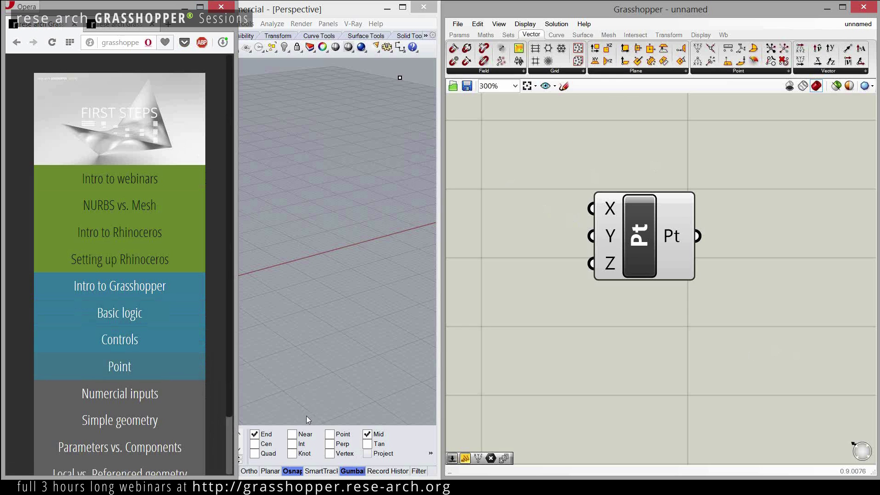
{"action": "left_click", "coordinate": [184, 6]}
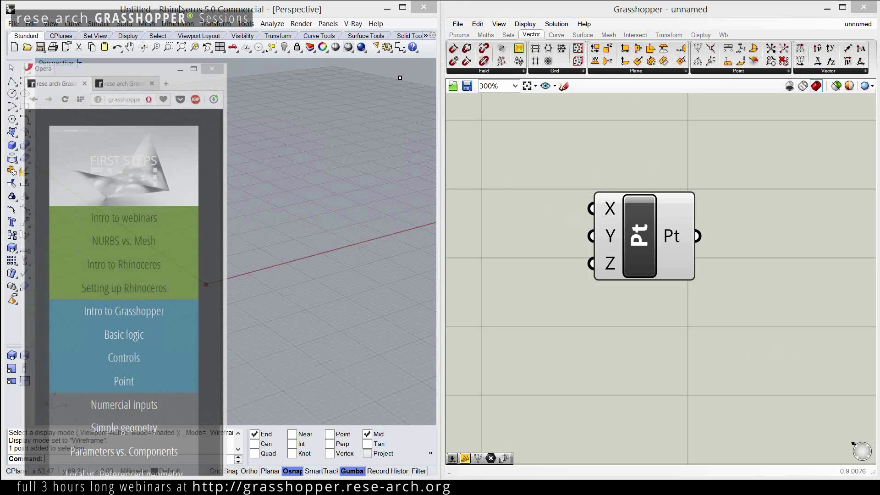
{"action": "right_click_drag", "start_coordinate": [264, 214], "coordinate": [293, 257]}
- Pan the canvas and move the Pt component up and to the right
{"action": "scroll", "coordinate": [671, 192], "scroll_direction": "down", "scroll_amount": 5}
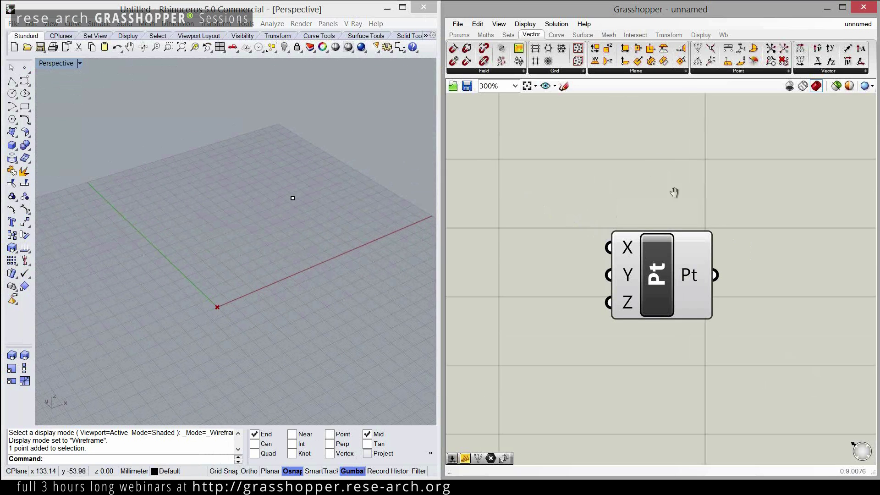
{"action": "right_click_drag", "start_coordinate": [674, 205], "coordinate": [639, 296]}
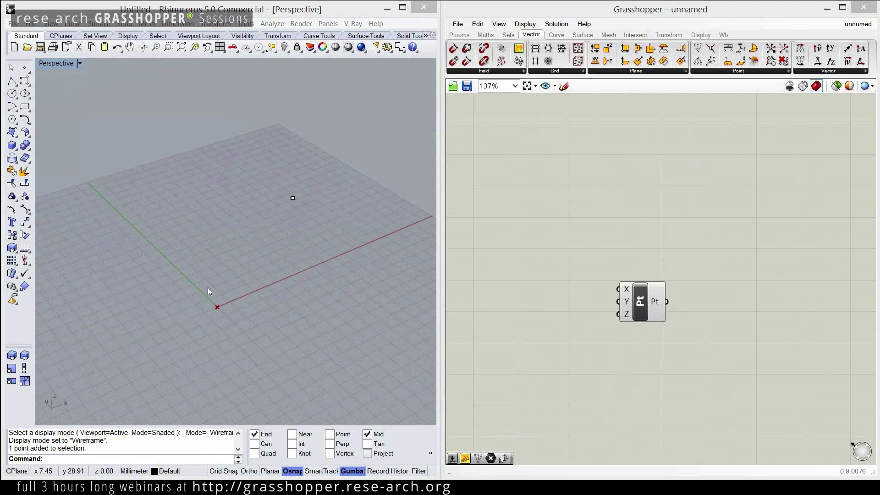
{"action": "scroll", "coordinate": [208, 289], "scroll_direction": "up", "scroll_amount": 3}
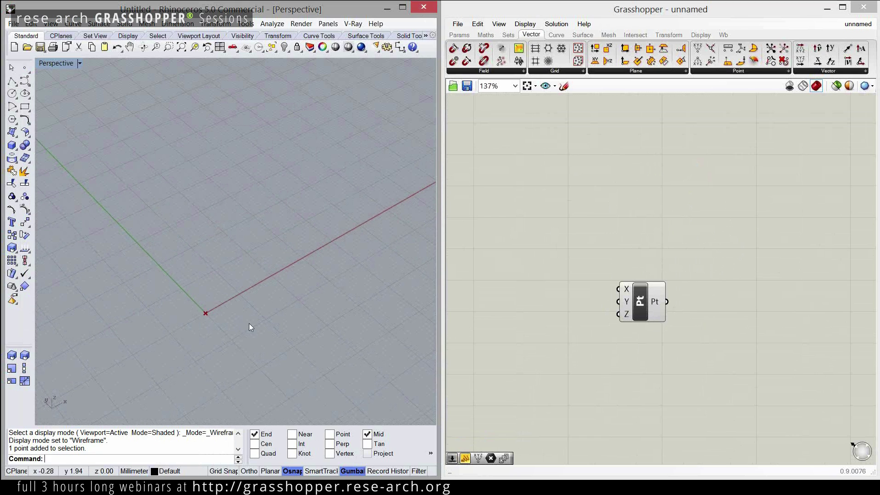
{"action": "scroll", "coordinate": [653, 302], "scroll_direction": "down", "scroll_amount": 4}
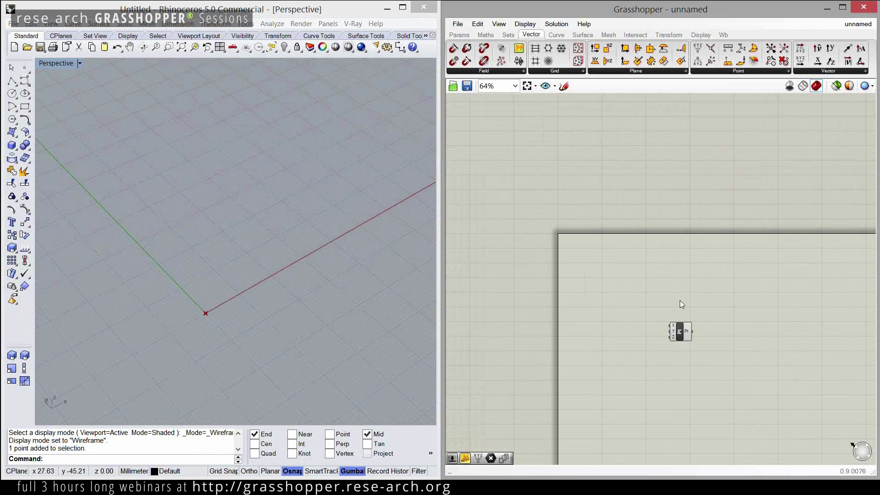
{"action": "scroll", "coordinate": [697, 342], "scroll_direction": "up", "scroll_amount": 4}
{"action": "mouse_move", "coordinate": [625, 302]}
{"action": "left_mouse_down"}
{"action": "mouse_move", "coordinate": [684, 173]}
{"action": "mouse_move", "coordinate": [655, 261]}
{"action": "mouse_move", "coordinate": [523, 318]}
{"action": "mouse_move", "coordinate": [634, 262]}
{"action": "mouse_move", "coordinate": [759, 356]}
{"action": "mouse_move", "coordinate": [591, 261]}
{"action": "mouse_move", "coordinate": [749, 242]}
{"action": "mouse_move", "coordinate": [623, 268]}
{"action": "left_mouse_up"}
{"action": "left_click", "coordinate": [654, 335]}
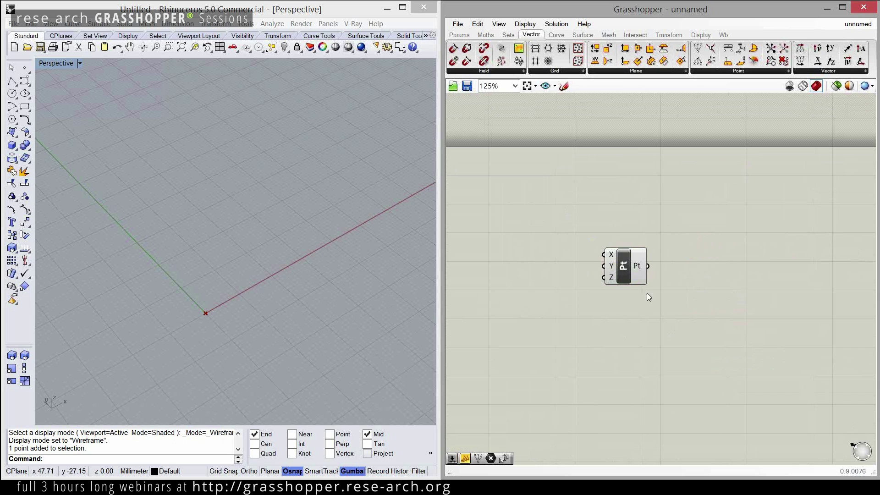
- Pan the canvas again and shift the Construct Point component toward the left
{"action": "scroll", "coordinate": [636, 334], "scroll_direction": "down", "scroll_amount": 3}
{"action": "scroll", "coordinate": [632, 312], "scroll_direction": "up", "scroll_amount": 2}
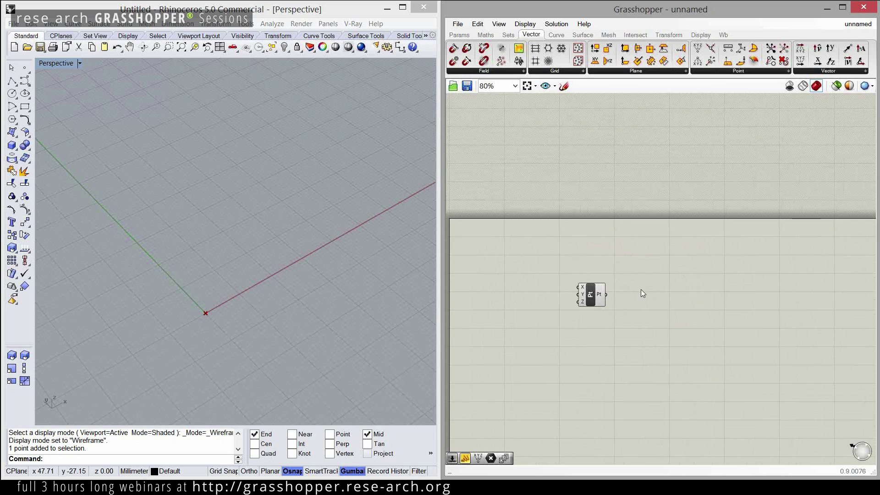
{"action": "right_click_drag", "start_coordinate": [642, 271], "coordinate": [675, 236]}
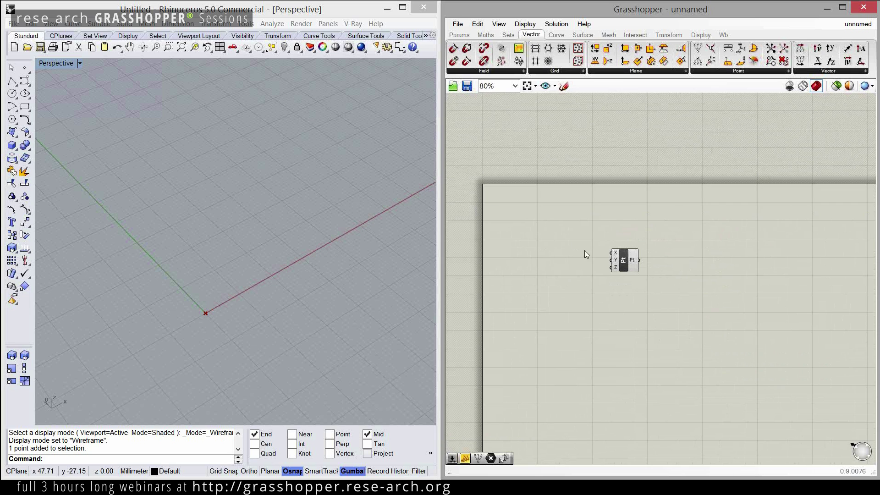
{"action": "left_click_drag", "start_coordinate": [604, 266], "coordinate": [583, 249]}
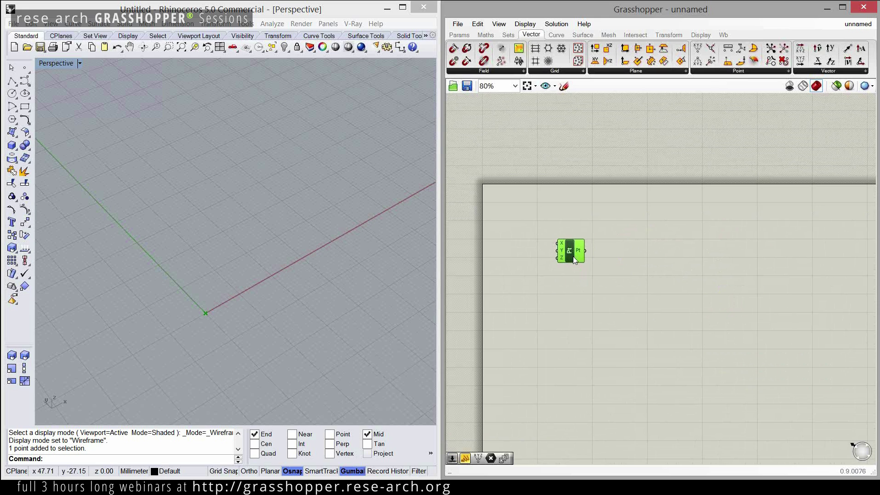
{"action": "left_click", "coordinate": [553, 257]}
{"action": "right_click_drag", "start_coordinate": [556, 271], "coordinate": [558, 304]}
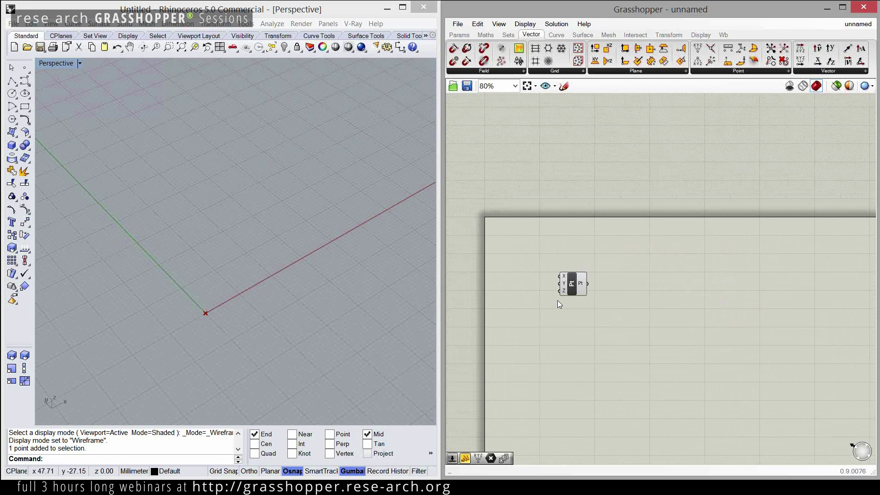
{"action": "scroll", "coordinate": [579, 287], "scroll_direction": "up", "scroll_amount": 3}
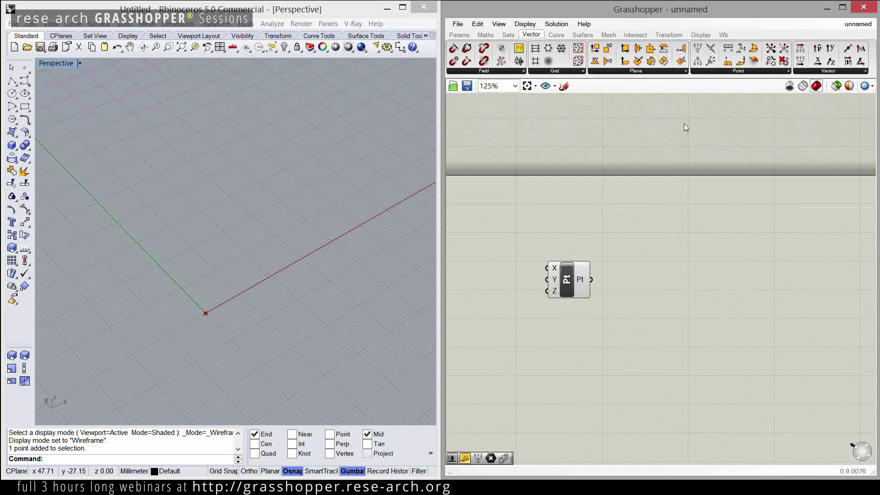
- Drag a second Construct Point from the Vector > Point ribbon below the first and select it
{"action": "left_click_drag", "start_coordinate": [697, 48], "coordinate": [692, 166]}
{"action": "left_click_drag", "start_coordinate": [681, 360], "coordinate": [681, 366]}
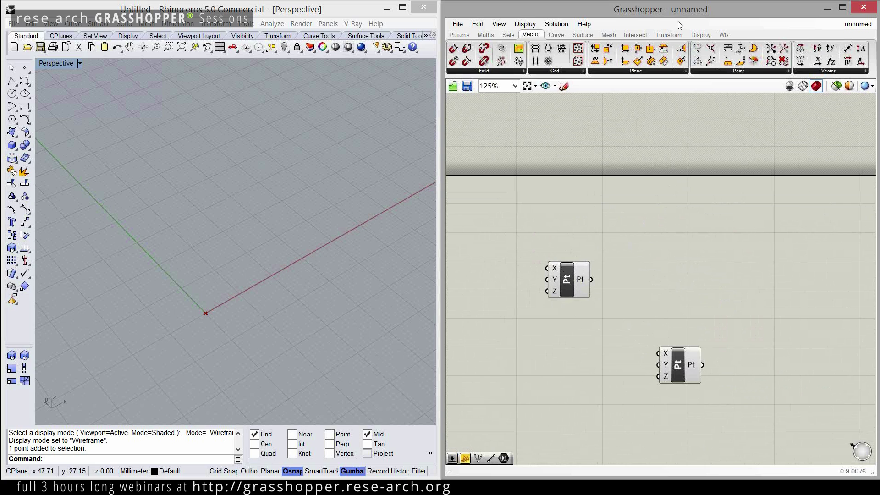
{"action": "left_click", "coordinate": [690, 369]}
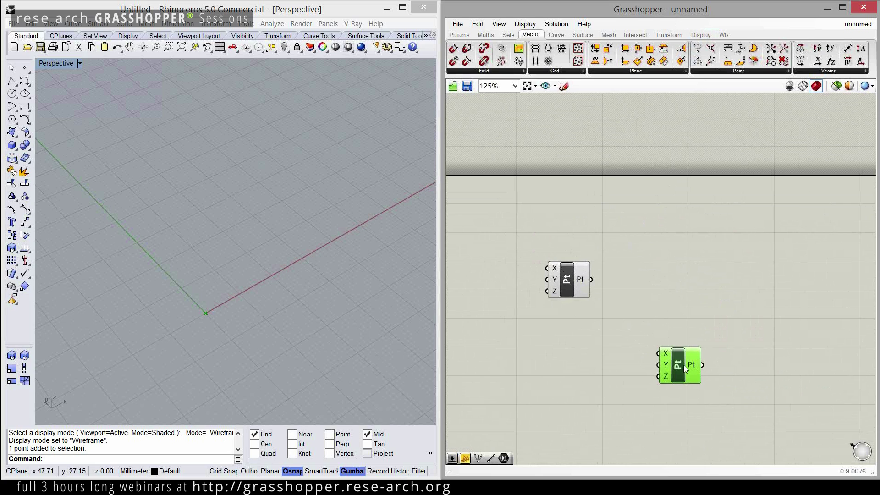
- Delete the two extra Construct Point copies and move the remaining Pt up toward the top-left
{"action": "left_click_drag", "start_coordinate": [733, 319], "coordinate": [632, 408]}
{"action": "key", "text": "Delete"}
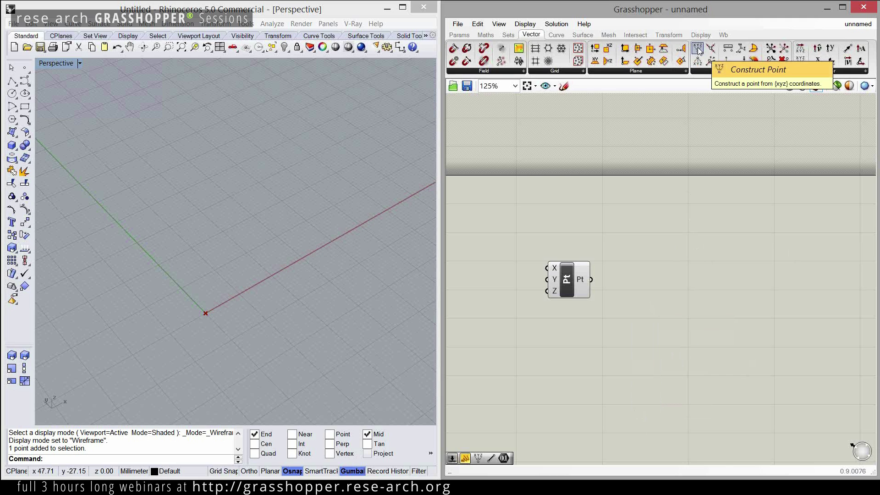
{"action": "left_click_drag", "start_coordinate": [698, 51], "coordinate": [672, 316]}
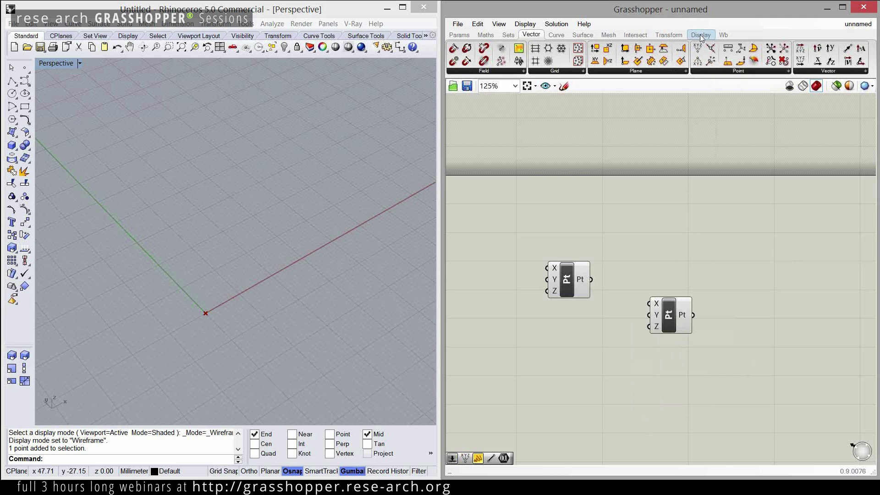
{"action": "left_click", "coordinate": [666, 313]}
{"action": "key", "text": "Delete"}
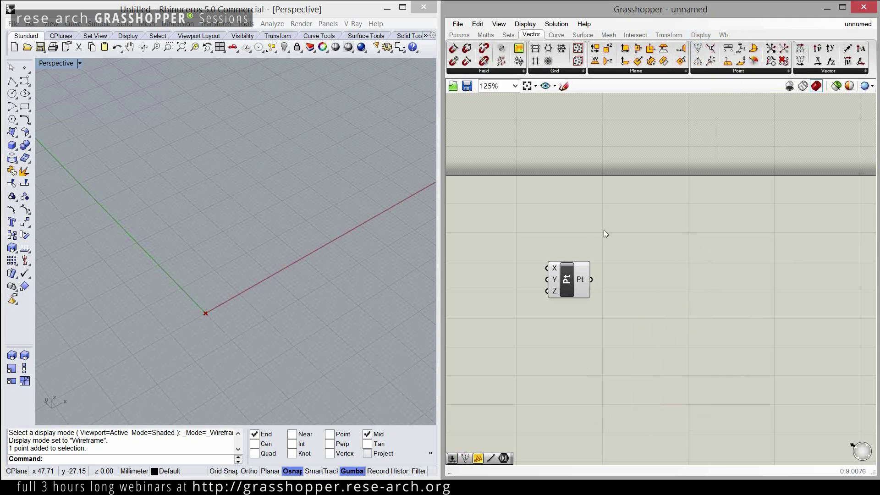
{"action": "right_click_drag", "start_coordinate": [574, 297], "coordinate": [610, 241]}
{"action": "left_click_drag", "start_coordinate": [607, 238], "coordinate": [585, 174]}
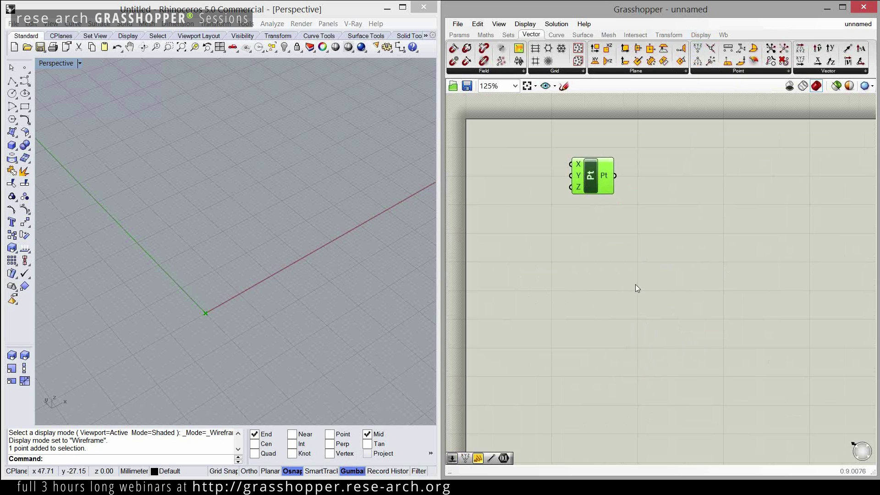
- Open the canvas search box and enter 'construct point', fixing the 'construst' typo
{"action": "left_click", "coordinate": [668, 293]}
{"action": "double_click", "coordinate": [668, 293]}
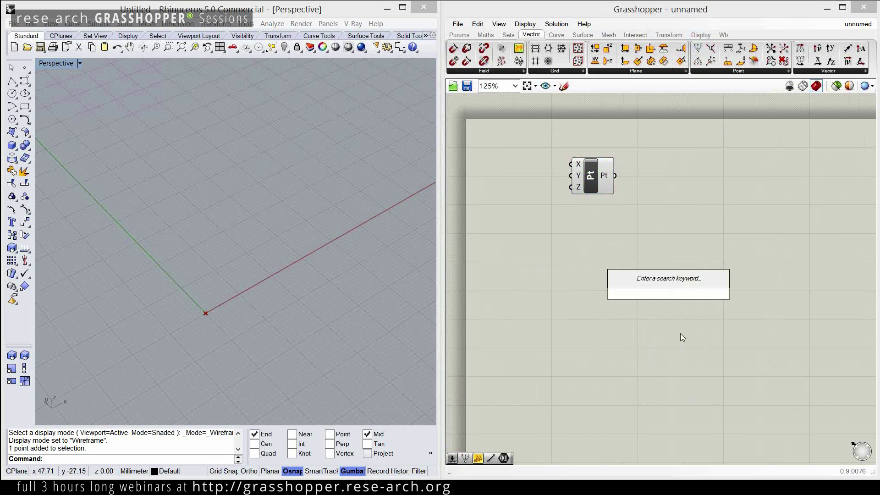
{"action": "type", "text": "point"}
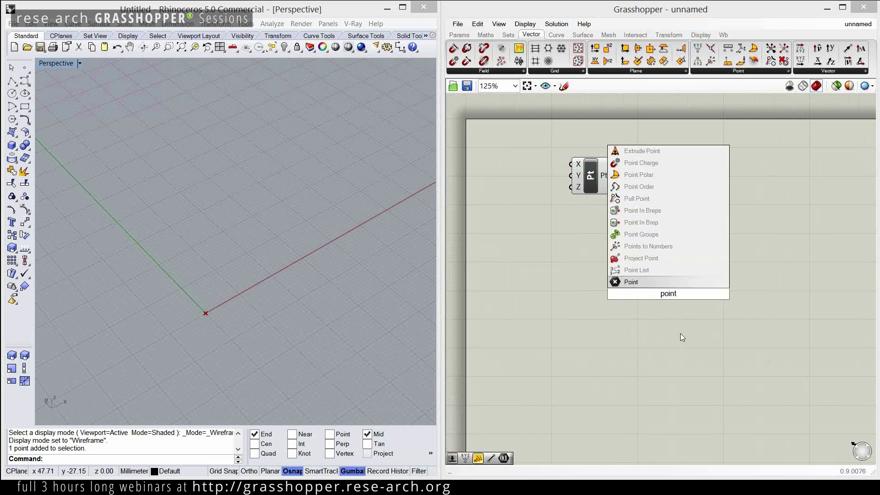
{"action": "key", "text": "ctrl+a"}
{"action": "type", "text": "const"}
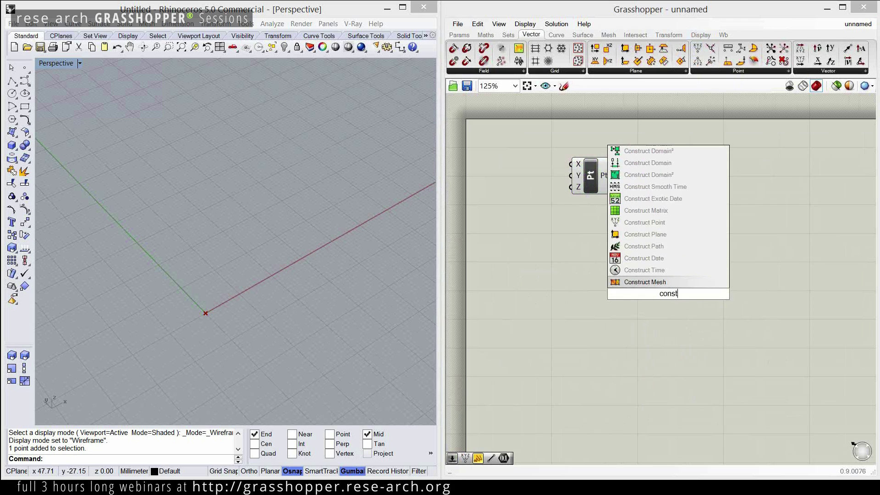
{"action": "type", "text": "rust point"}
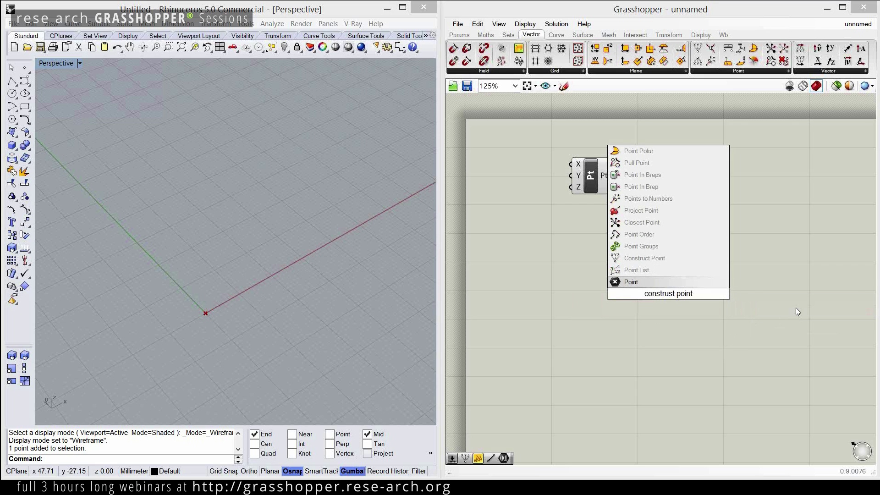
{"action": "key", "text": "Down"}
{"action": "key", "text": "Left"}
{"action": "key", "text": "Left"}
{"action": "key", "text": "Left"}
{"action": "key", "text": "BackSpace"}
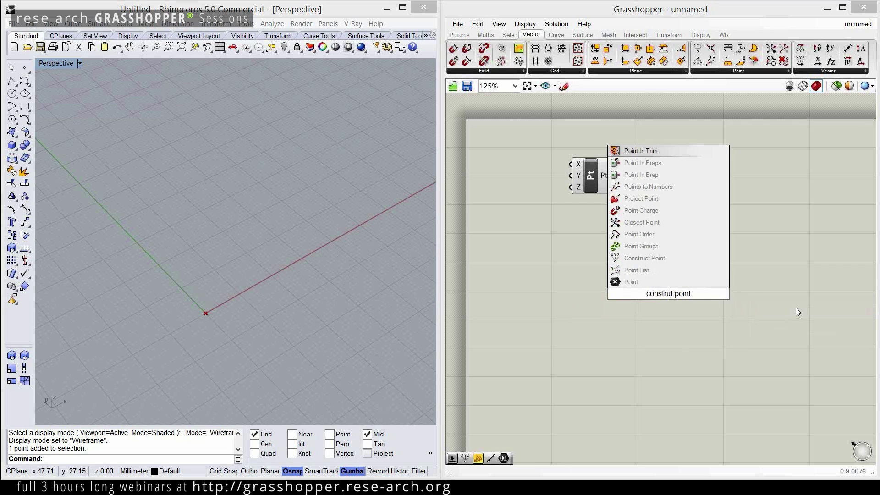
{"action": "type", "text": "c"}
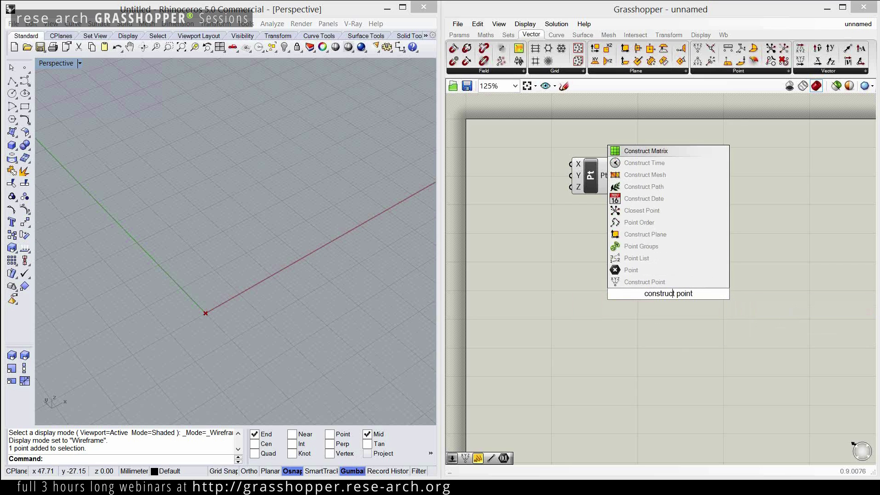
- Add Construct Point from the search results, move it up-left, and reopen the cheat-sheet PDF
{"action": "left_click", "coordinate": [665, 282]}
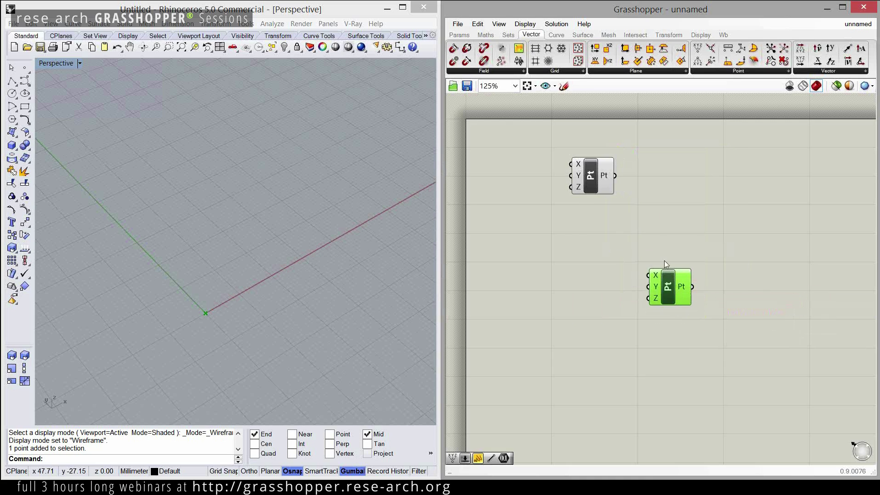
{"action": "left_click_drag", "start_coordinate": [669, 286], "coordinate": [624, 258]}
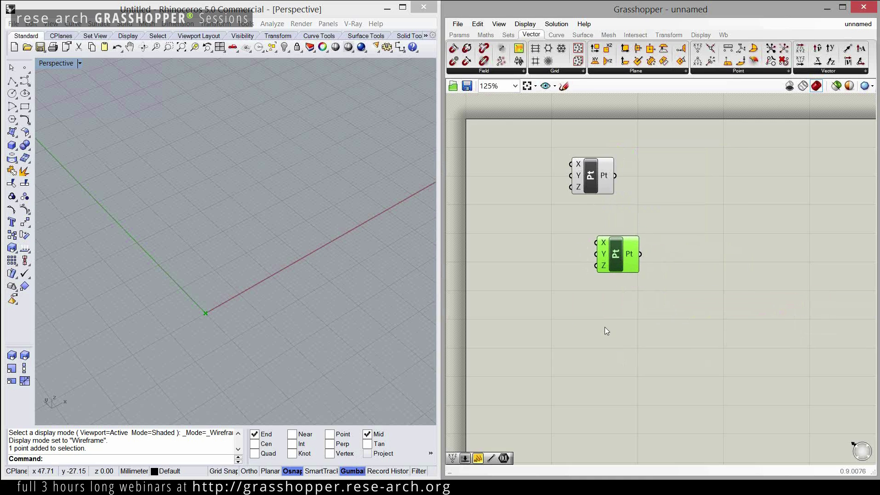
{"action": "left_click", "coordinate": [348, 486]}
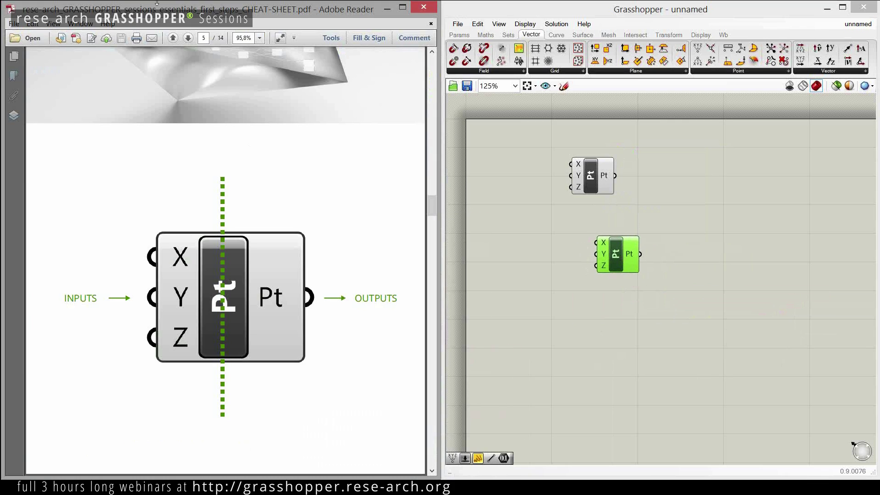
- Read cheat-sheet pages 4–6 on placing components and names versus icons, then minimize the PDF
{"action": "scroll", "coordinate": [238, 151], "scroll_direction": "up", "scroll_amount": 3}
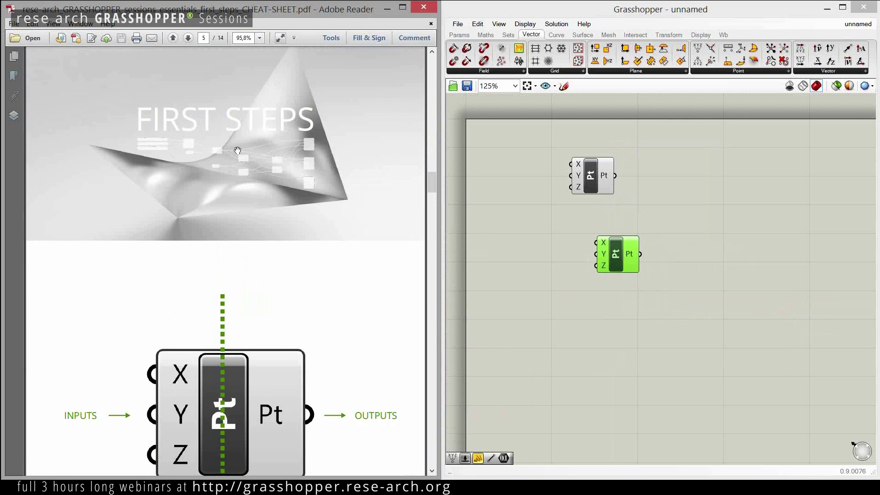
{"action": "scroll", "coordinate": [238, 150], "scroll_direction": "up", "scroll_amount": 10}
{"action": "scroll", "coordinate": [252, 200], "scroll_direction": "down", "scroll_amount": 2}
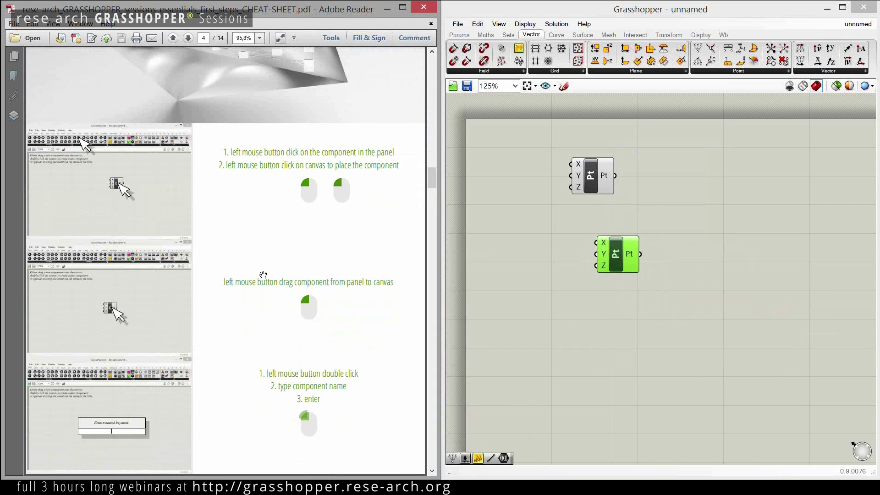
{"action": "scroll", "coordinate": [264, 271], "scroll_direction": "down", "scroll_amount": 8}
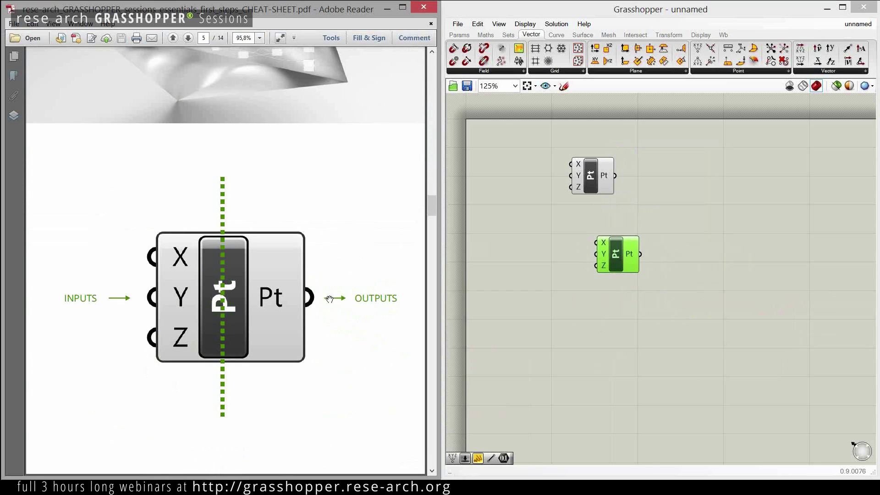
{"action": "scroll", "coordinate": [234, 185], "scroll_direction": "down", "scroll_amount": 4}
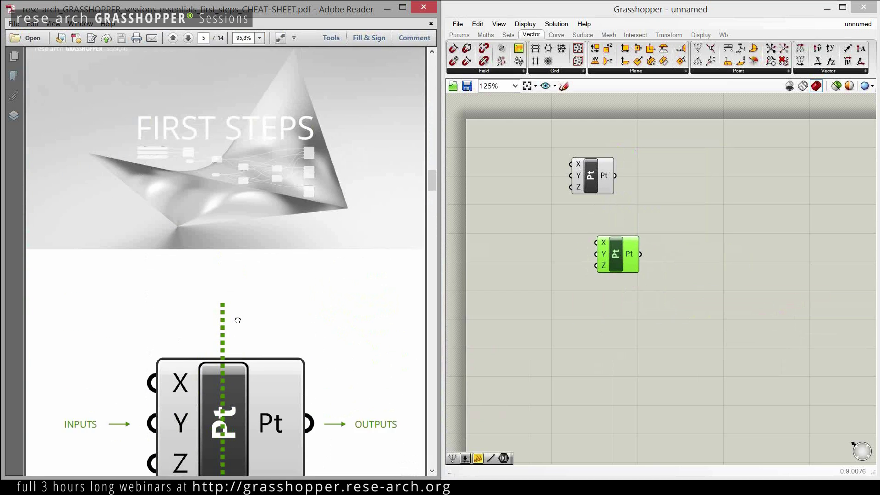
{"action": "scroll", "coordinate": [284, 275], "scroll_direction": "down", "scroll_amount": 3}
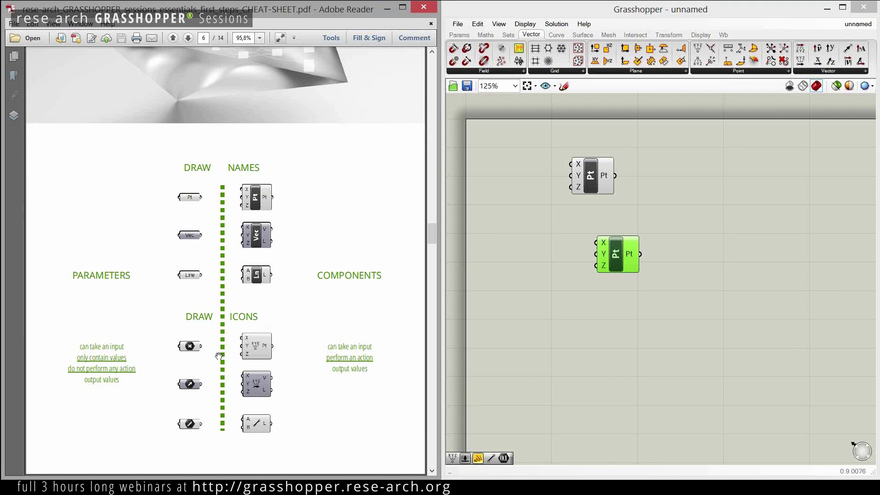
{"action": "scroll", "coordinate": [222, 357], "scroll_direction": "up", "scroll_amount": 3, "text": "ctrl"}
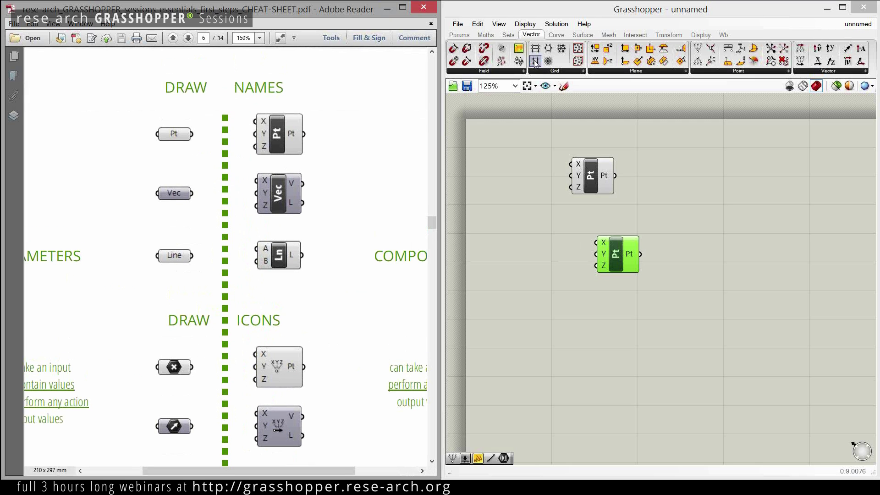
{"action": "left_click_drag", "start_coordinate": [257, 338], "coordinate": [270, 264]}
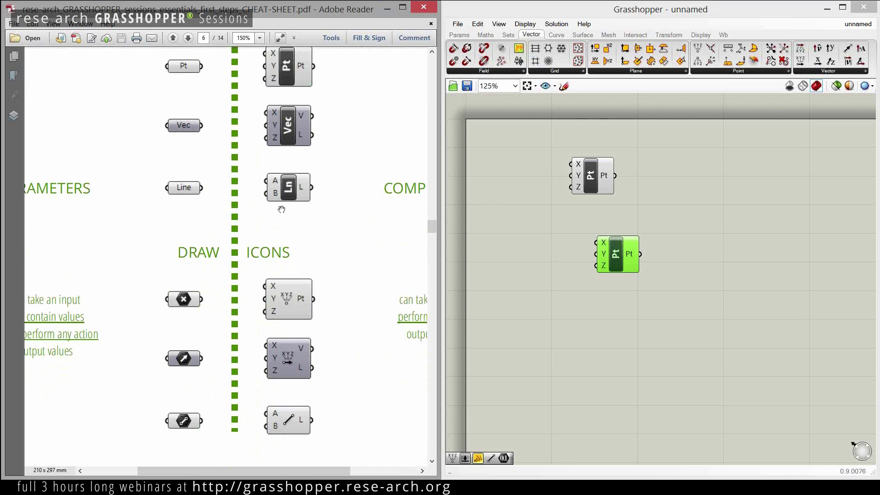
{"action": "left_click", "coordinate": [387, 8]}
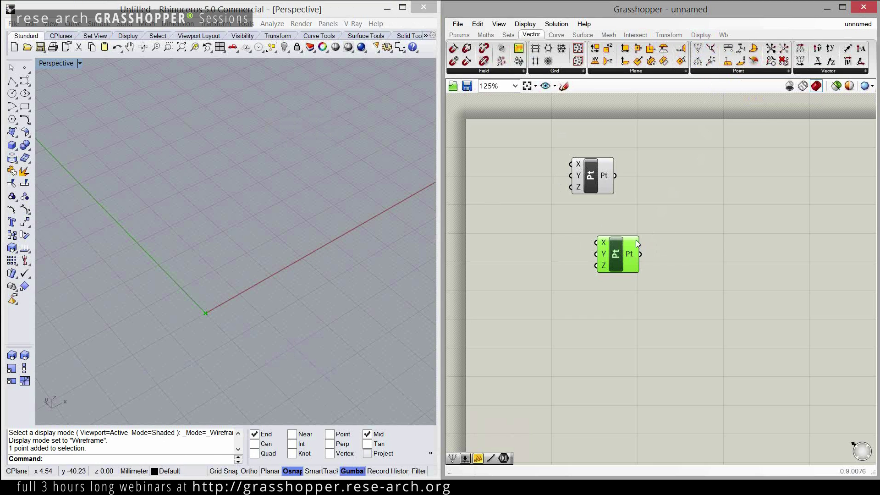
- Delete the selected Construct Point, move the lower one down-right, and expand the Point components panel
{"action": "key", "text": "Delete"}
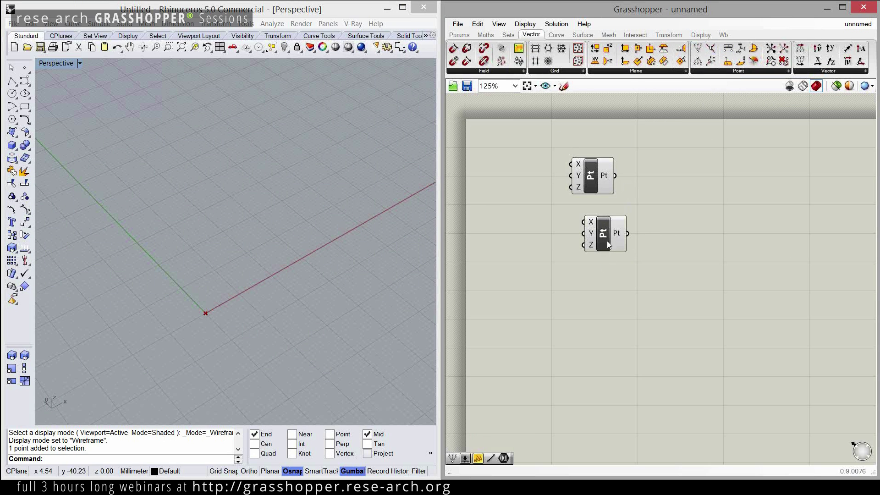
{"action": "left_click", "coordinate": [603, 234]}
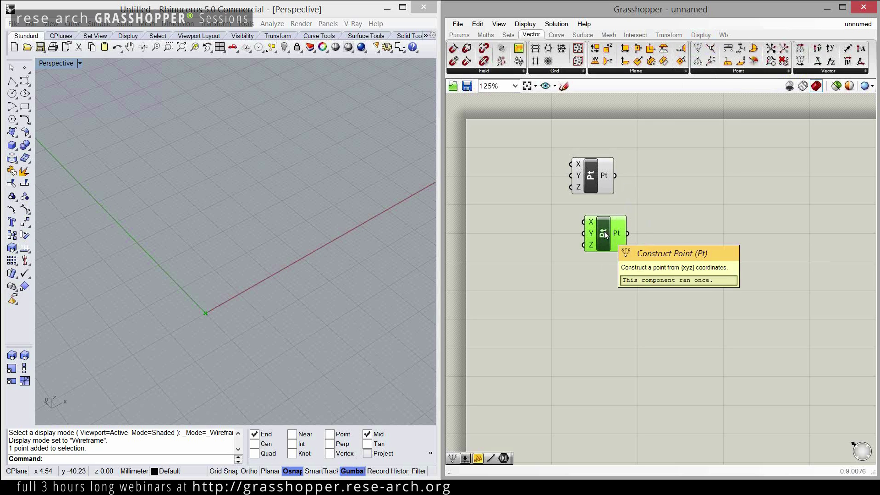
{"action": "left_click_drag", "start_coordinate": [604, 235], "coordinate": [624, 270]}
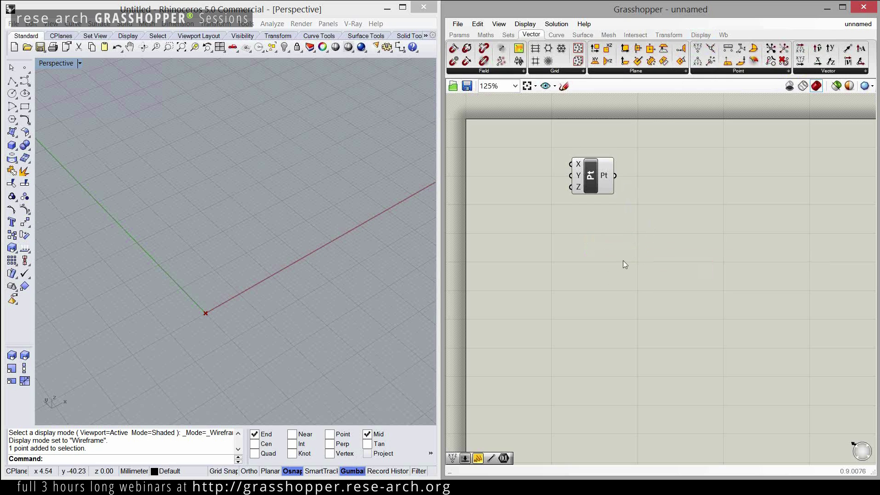
{"action": "left_click", "coordinate": [789, 71]}
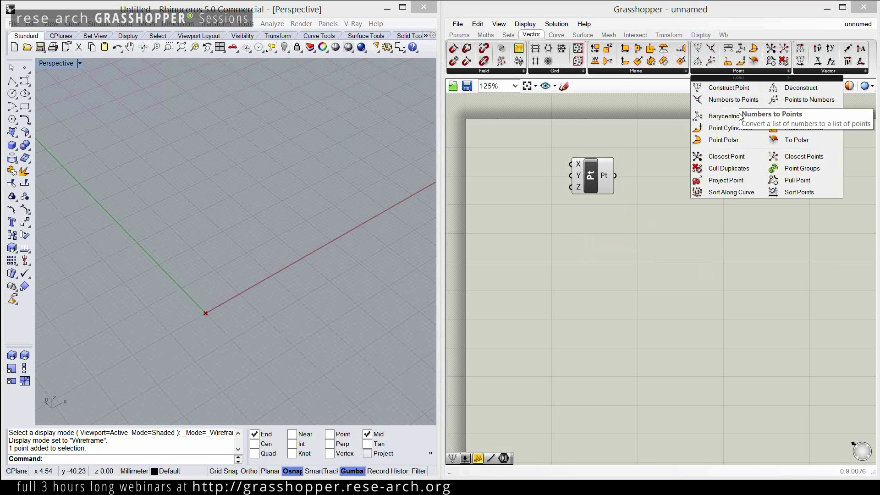